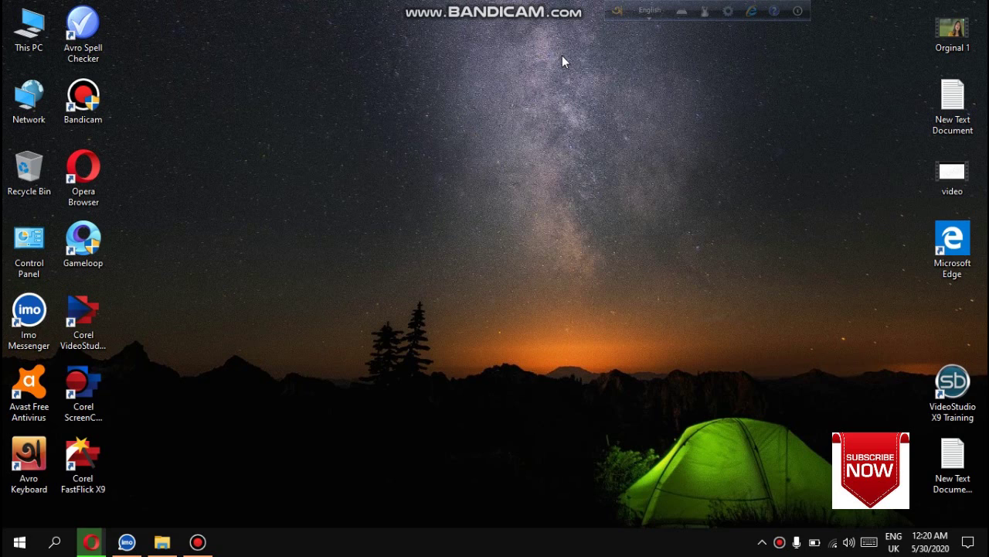
right_click(562, 55)
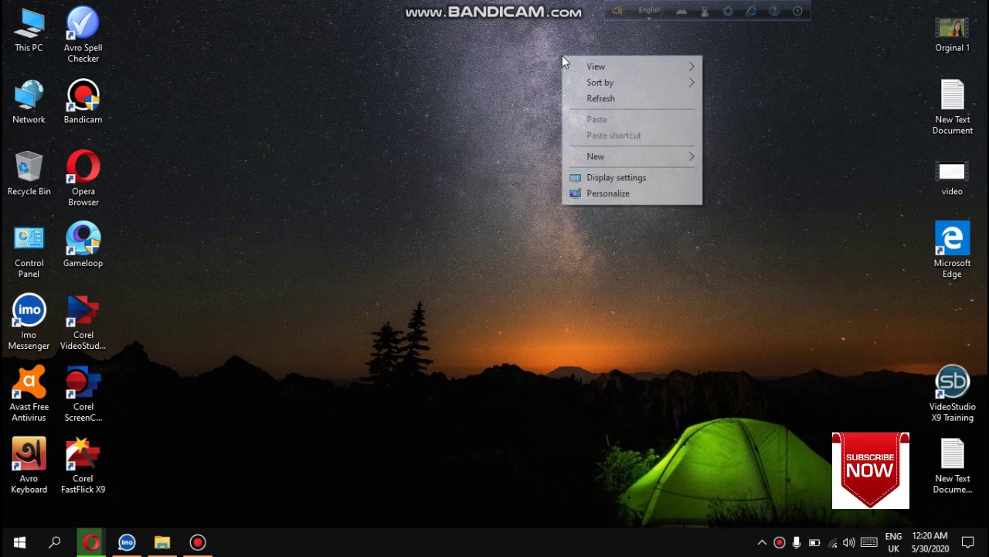
left_click(594, 97)
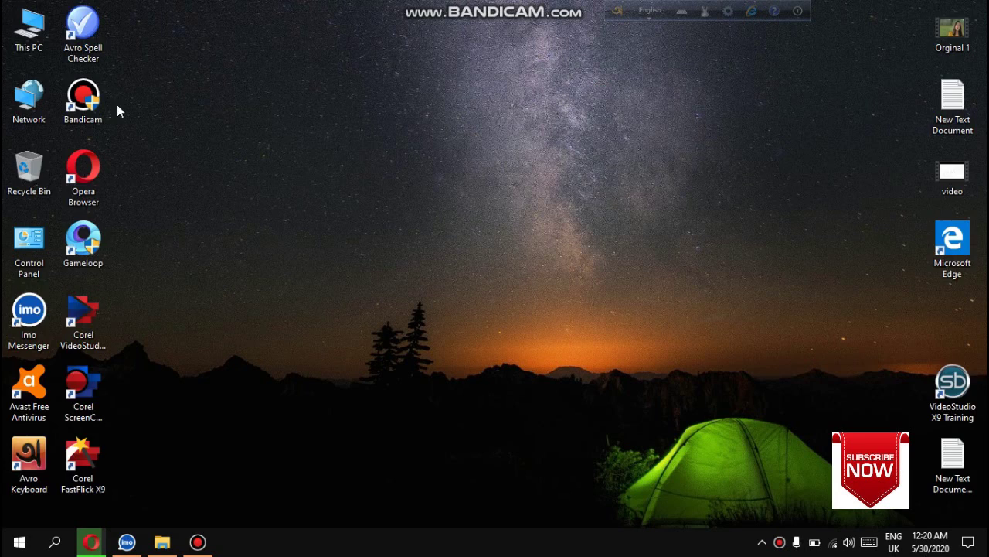
left_click(47, 537)
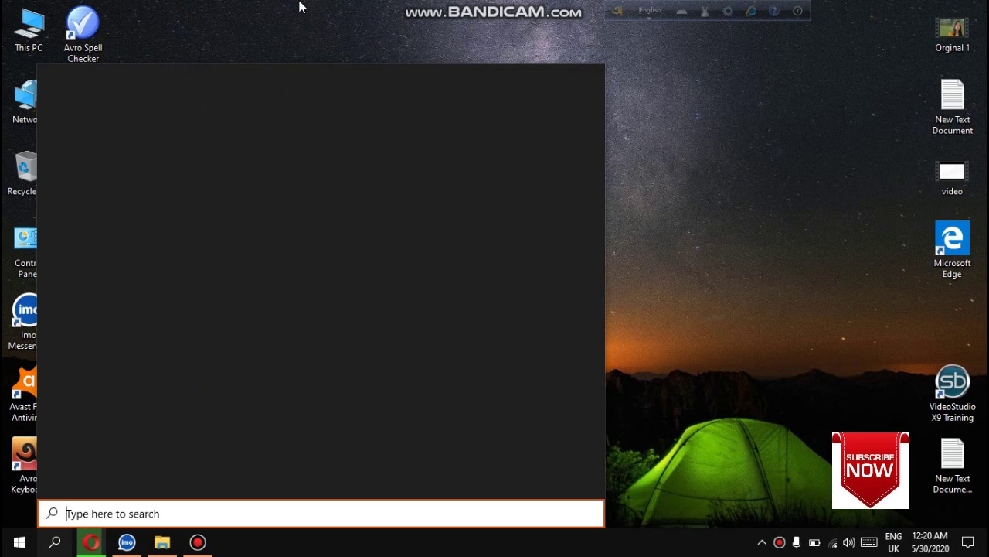
left_click(302, 7)
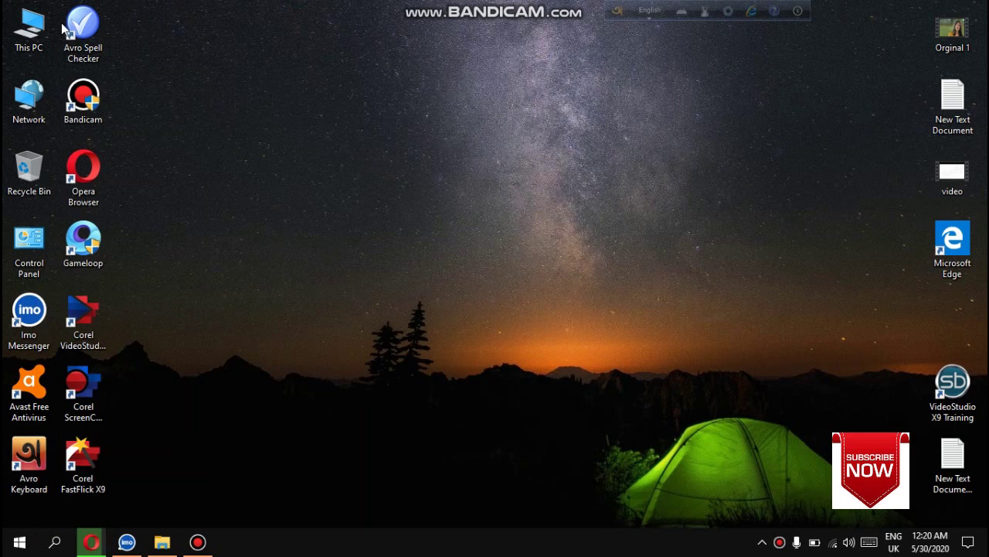
Step: View the computer's system properties to check the installed memory (RAM), and close the window
right_click(43, 19)
left_click(92, 189)
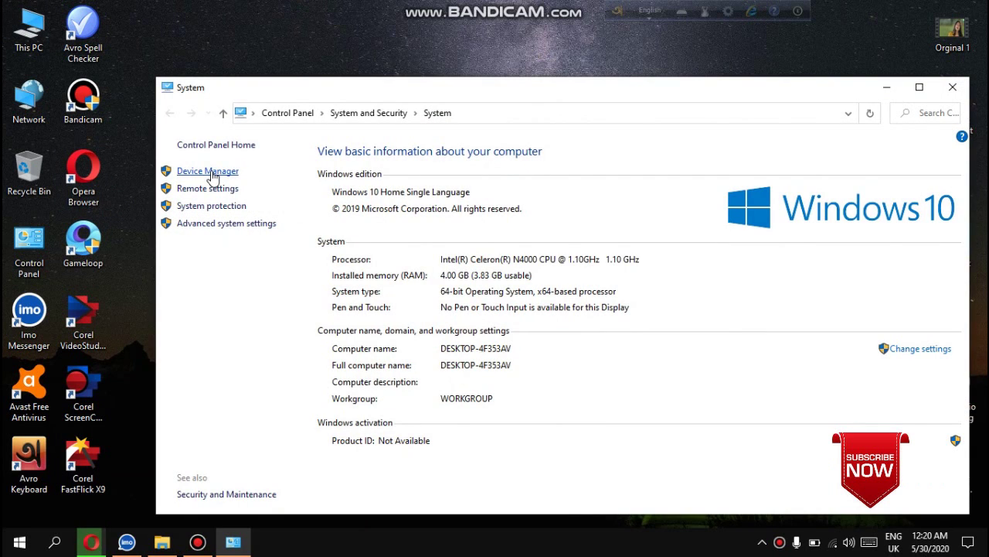
left_click_drag(524, 94, 421, 47)
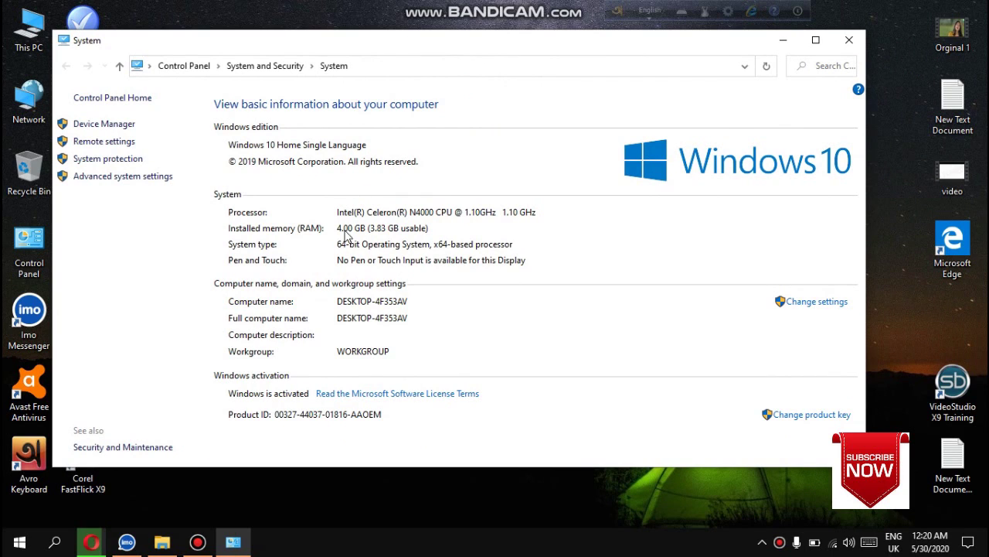
left_click(230, 228)
left_click(347, 227)
left_click(850, 40)
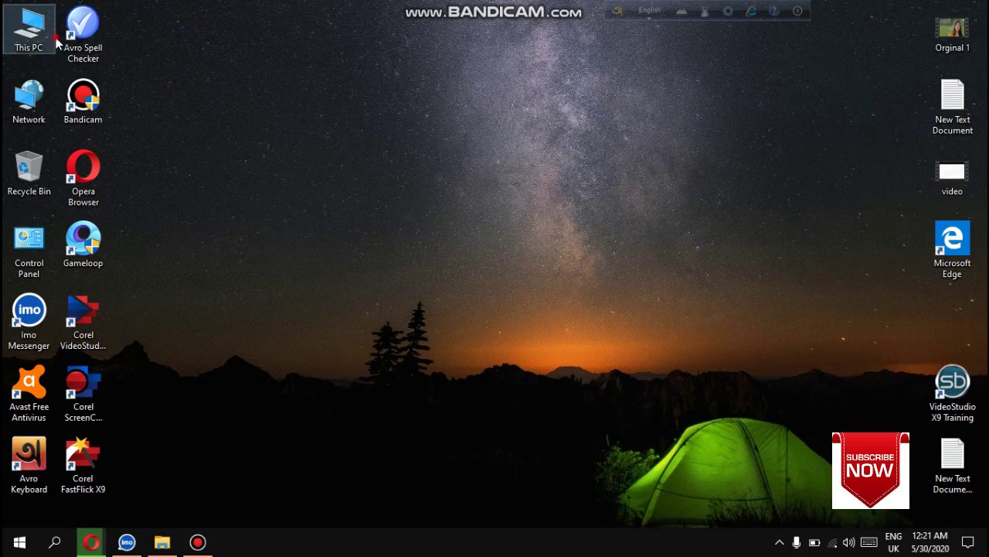
Step: Open This PC in a maximized window to show all folders and drives
double_click(51, 35)
left_click(409, 418)
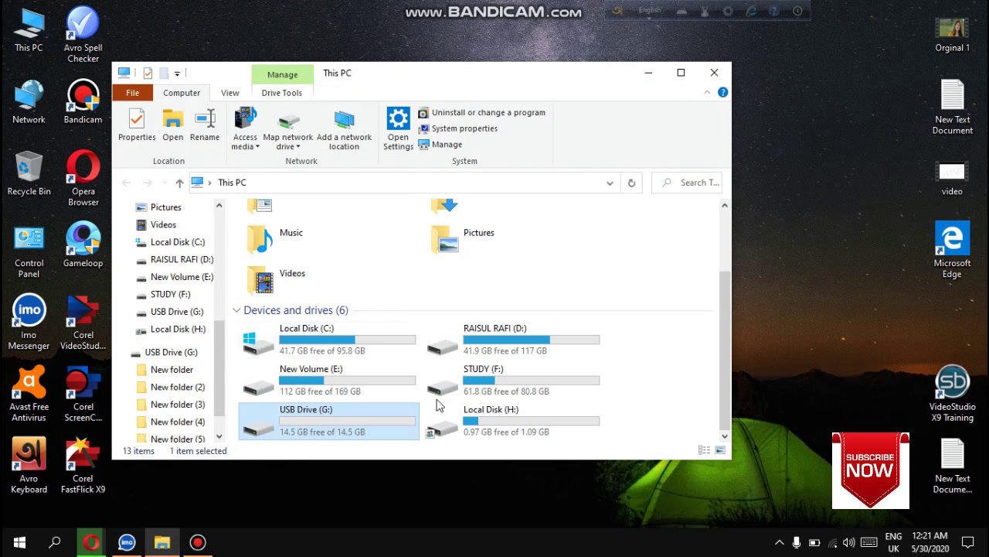
left_click(681, 72)
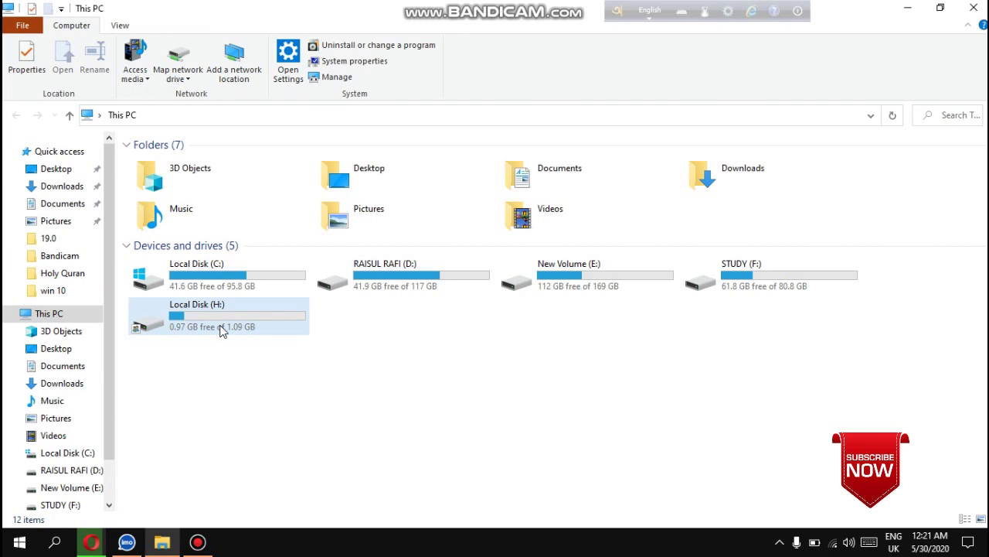
Step: Quick-format USB Drive (G:) as FAT32 with 8192-byte allocation units, and close the format dialog
left_click(217, 328)
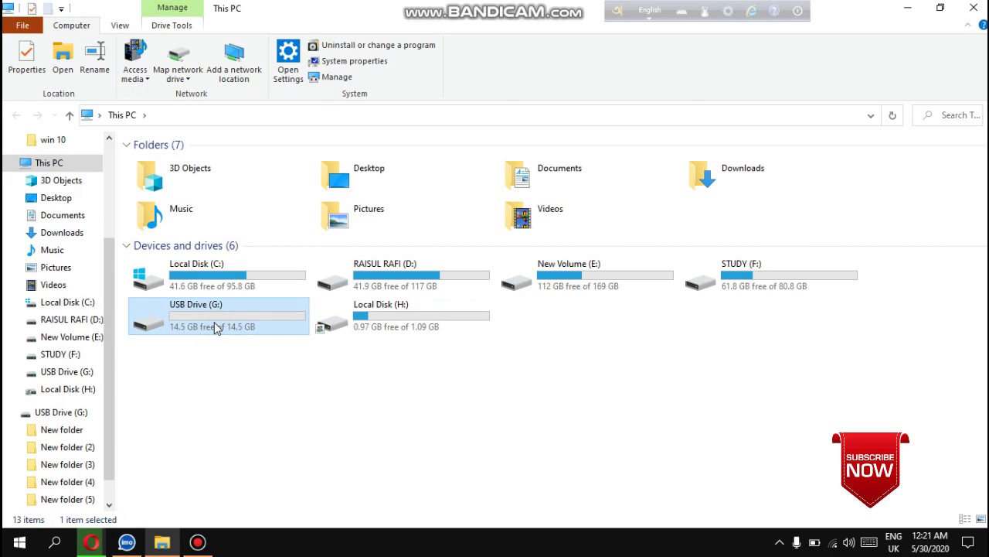
right_click(214, 323)
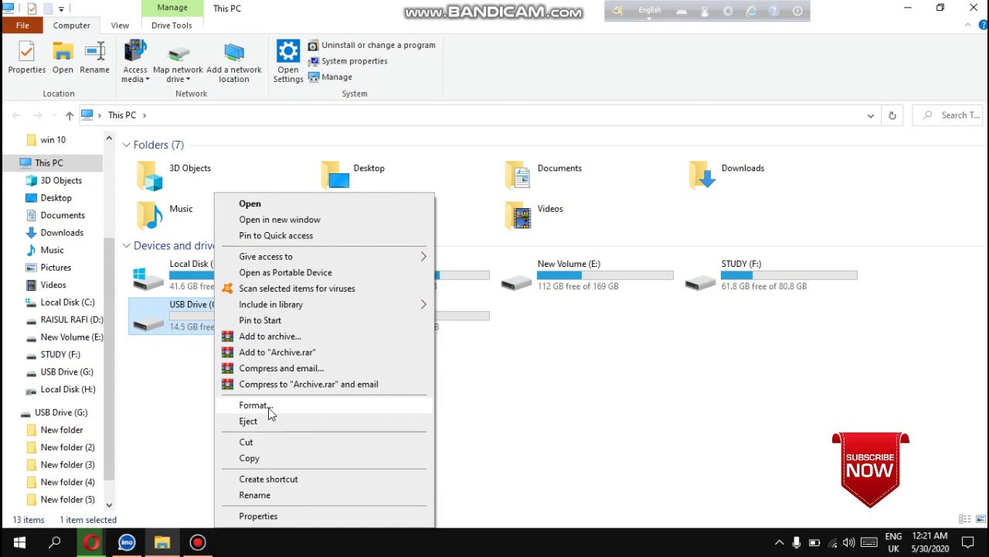
left_click(266, 405)
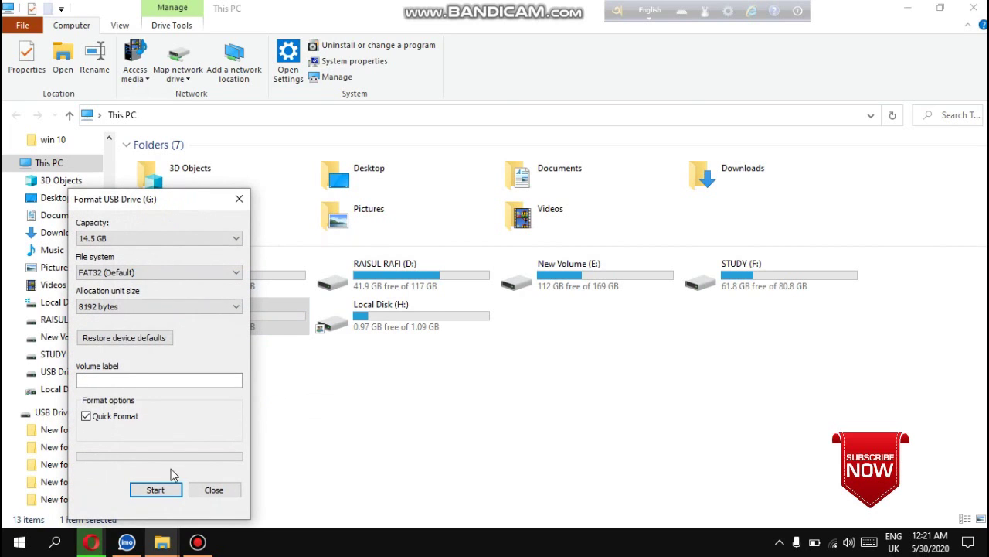
left_click(157, 489)
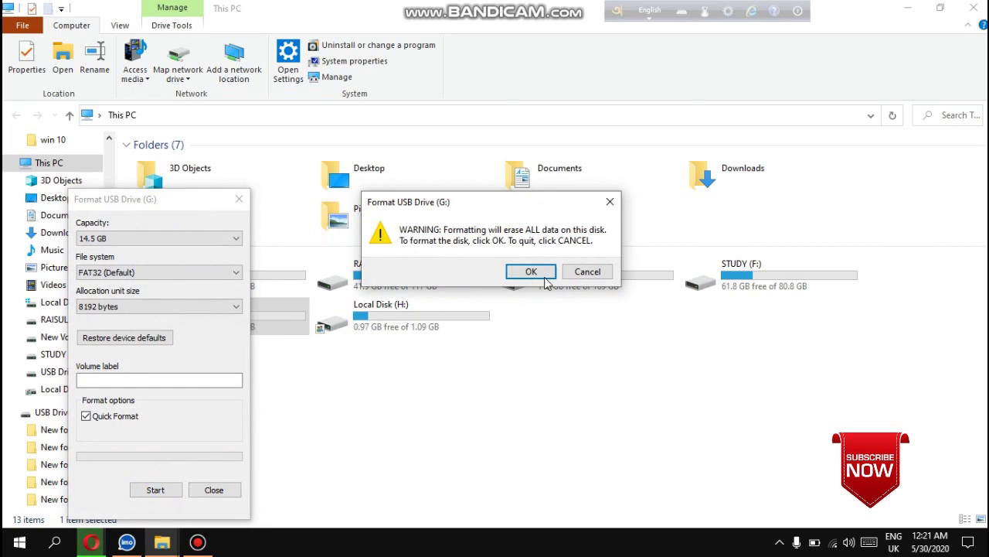
left_click(533, 273)
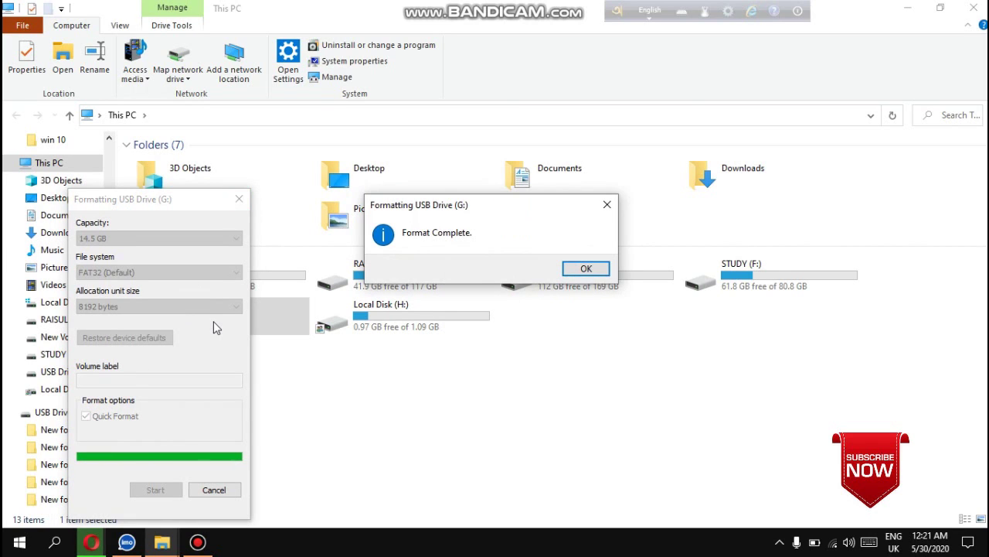
left_click(586, 268)
left_click(212, 492)
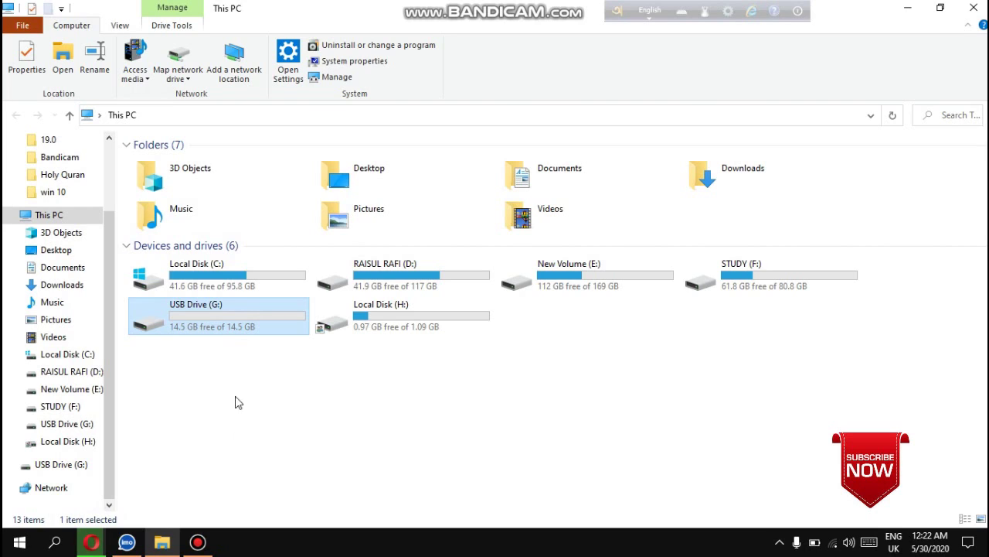
left_click_drag(344, 16, 480, 69)
right_click(419, 20)
left_click(435, 50)
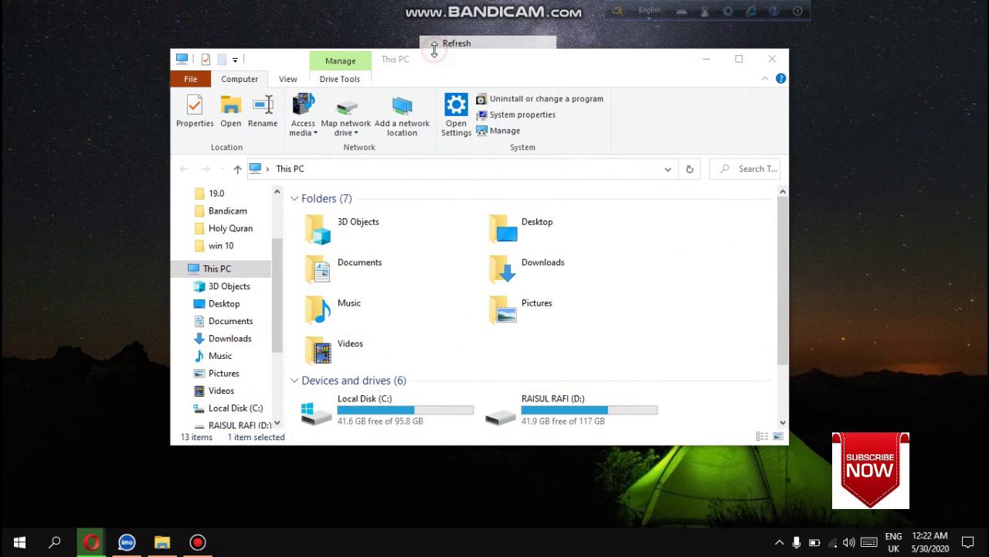
right_click(431, 23)
left_click(468, 67)
right_click(452, 17)
left_click(468, 60)
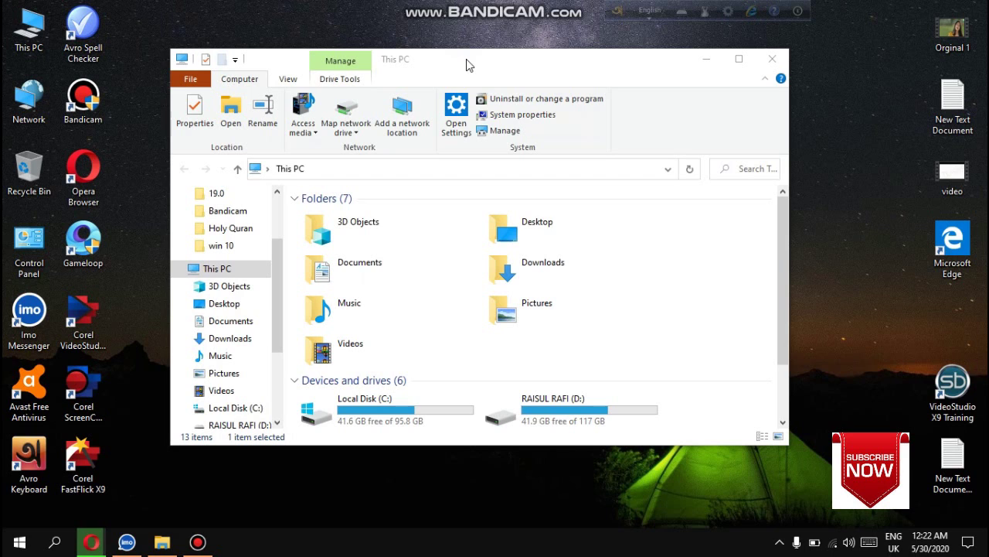
left_click_drag(468, 65, 467, 0)
left_click(234, 361)
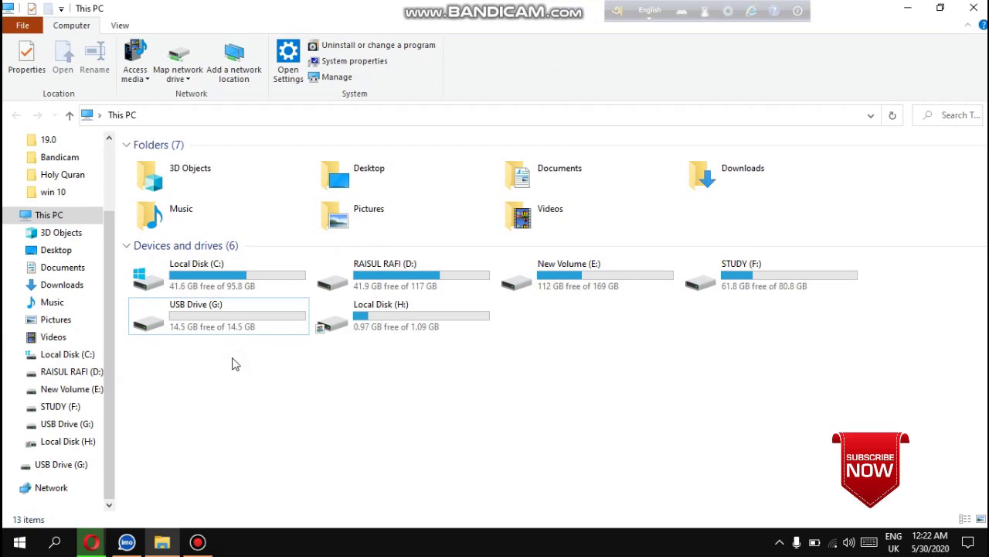
Step: Open the properties of USB Drive (G:) and move the dialog to where it is fully readable
left_click(230, 332)
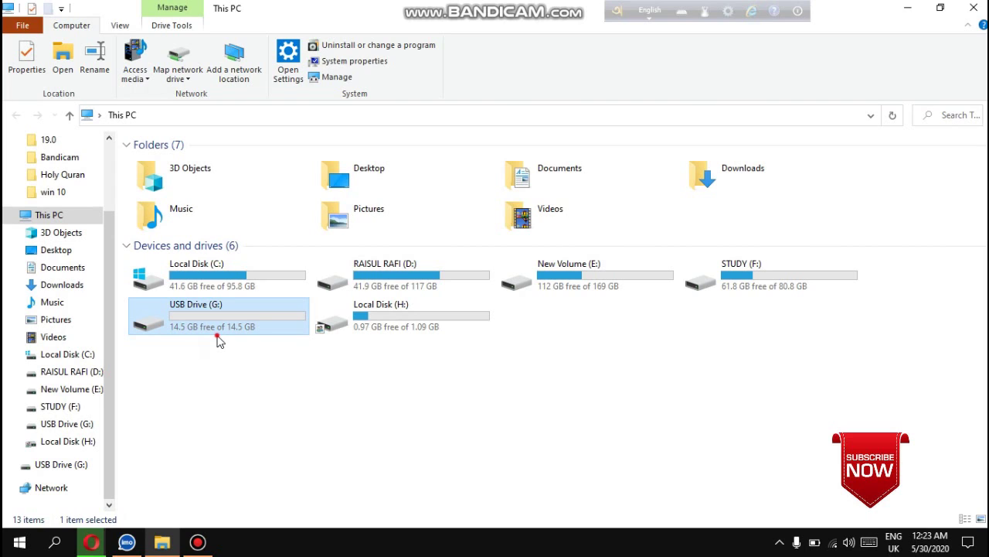
left_click(218, 341)
left_click(218, 334)
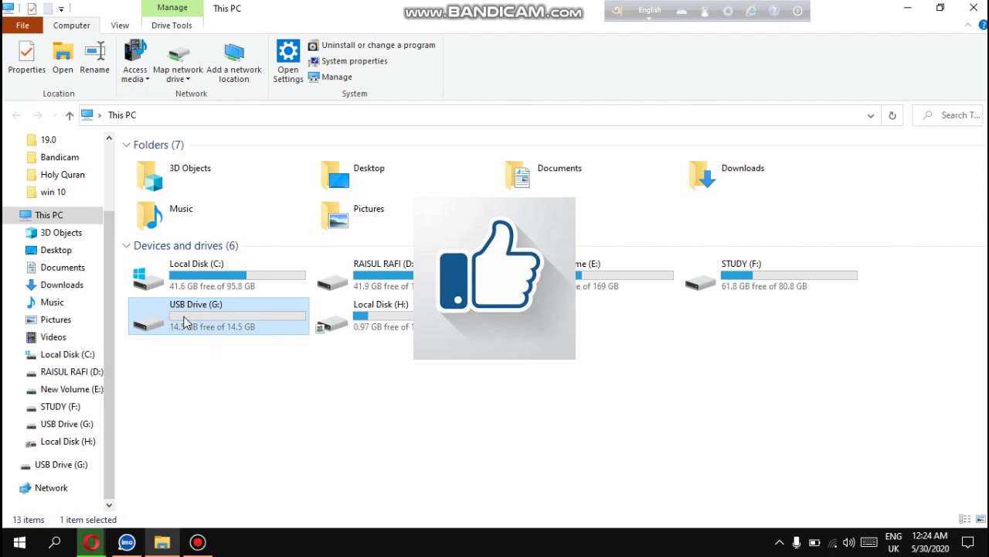
right_click(184, 320)
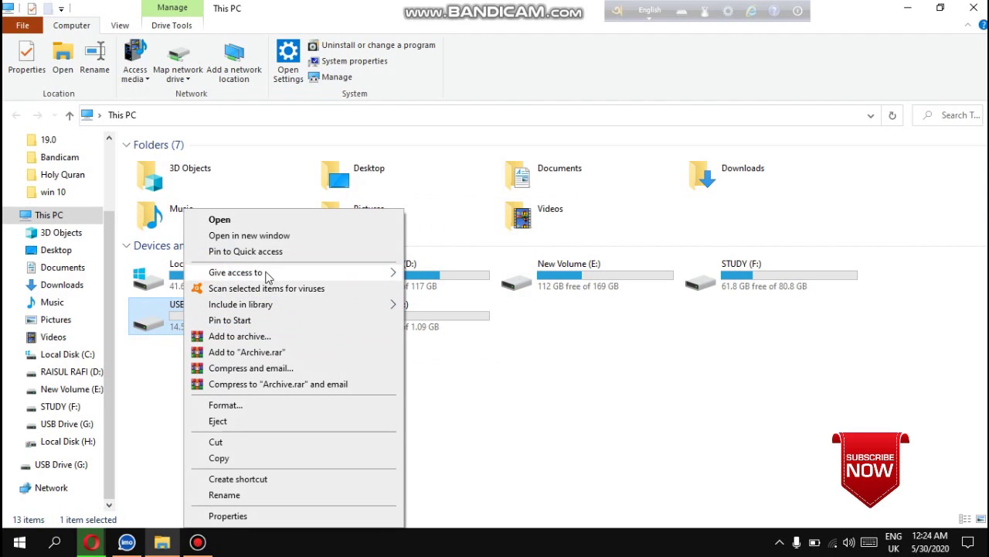
left_click(238, 521)
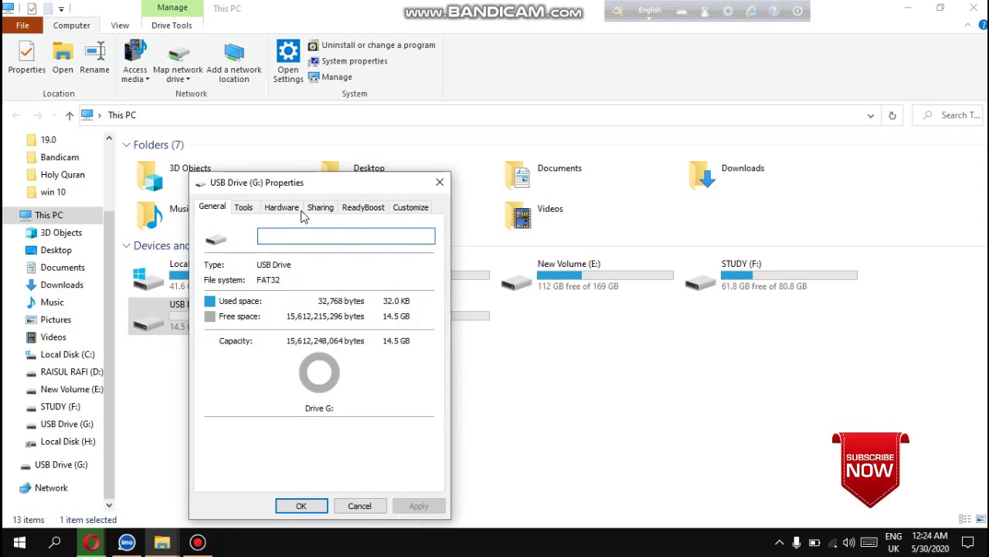
left_click_drag(294, 188, 290, 136)
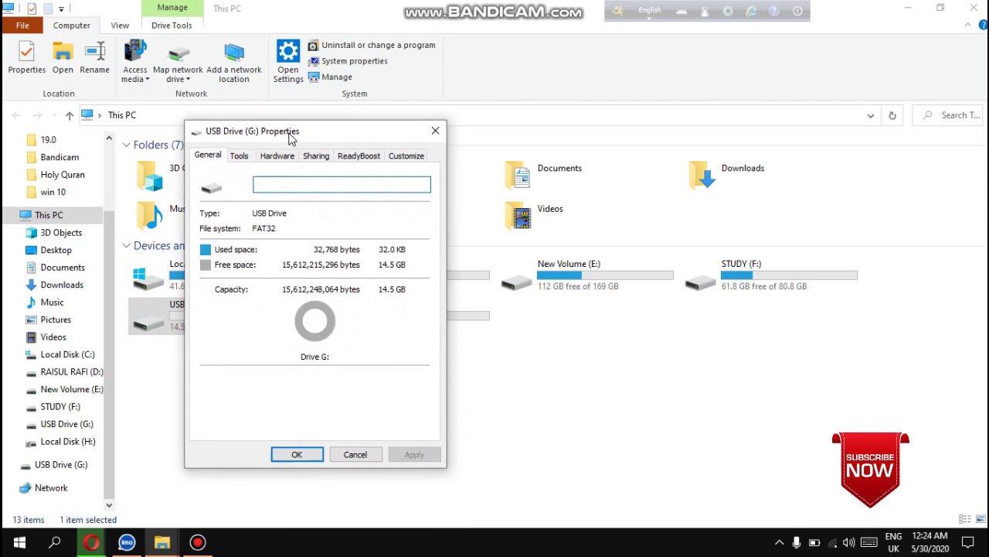
Step: Look through the USB drive's Tools, Hardware and Sharing properties, and bring up its ReadyBoost settings
left_click(236, 159)
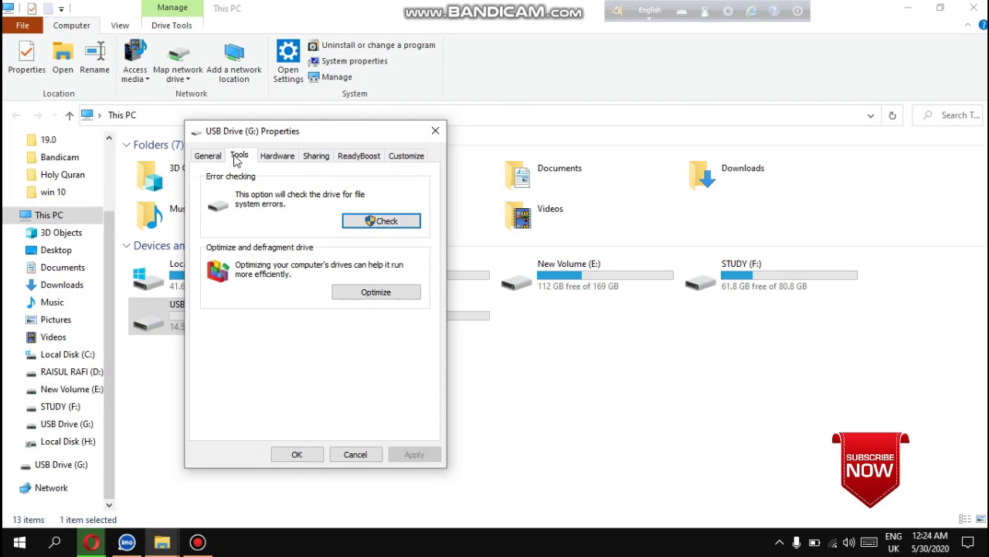
left_click(276, 157)
left_click(317, 156)
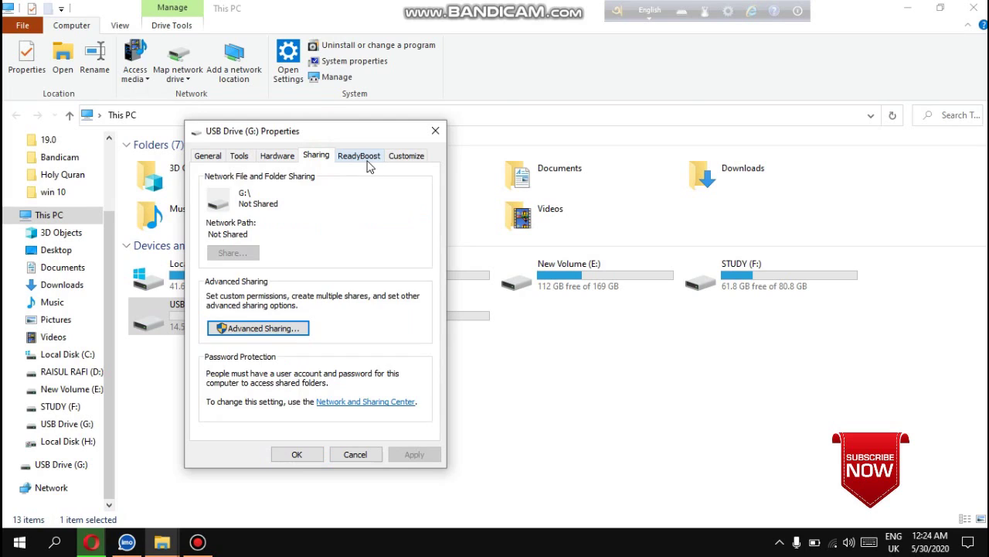
left_click(365, 158)
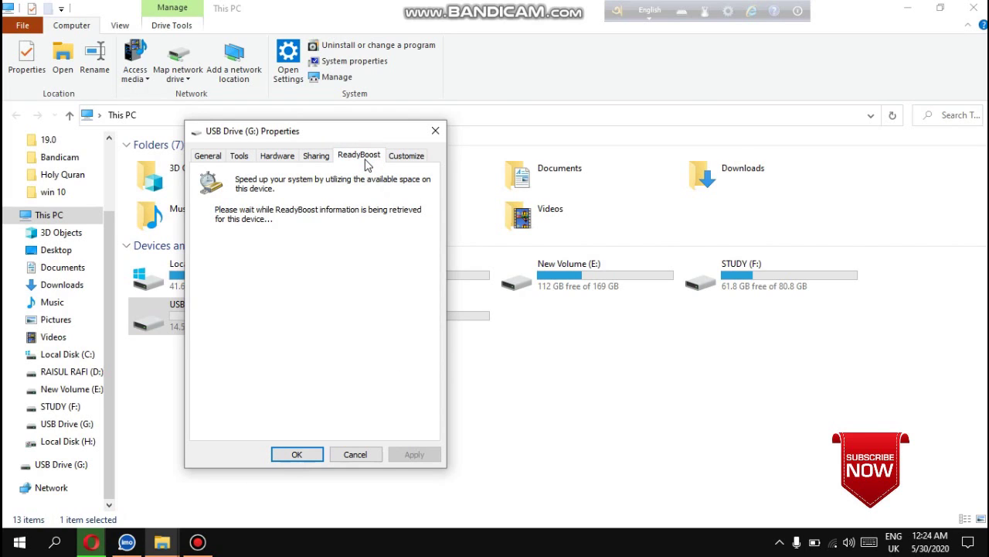
left_click(361, 158)
left_click(402, 162)
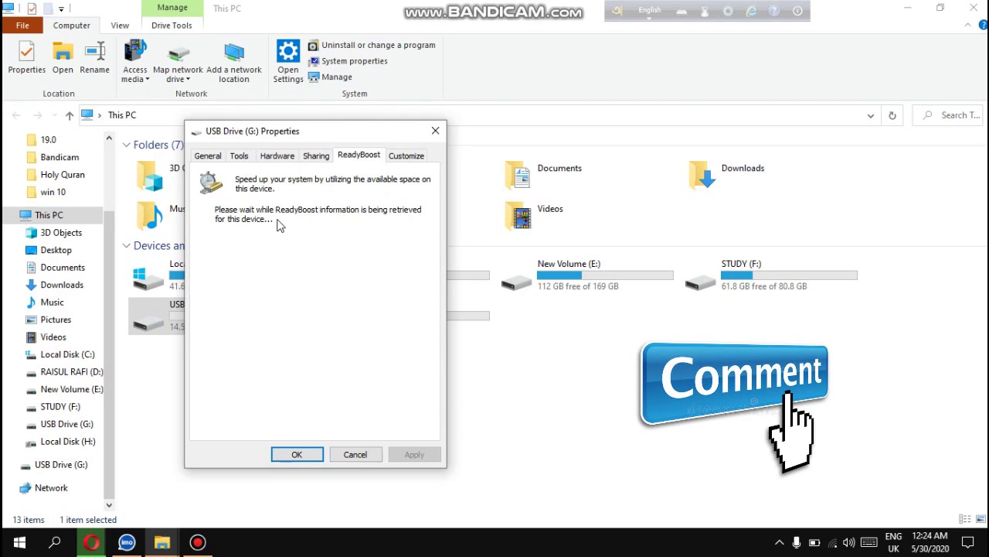
left_click(364, 157)
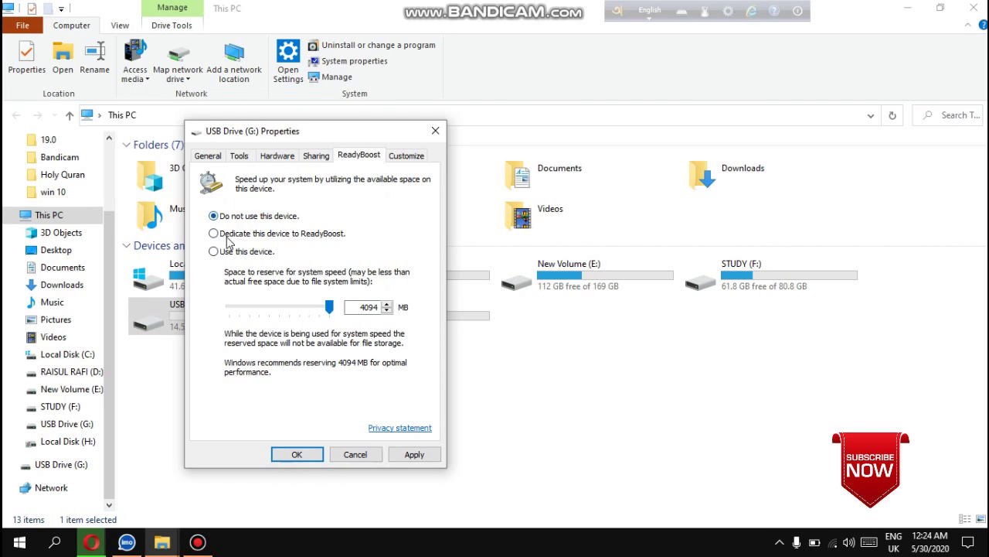
Step: Set ReadyBoost to use this device with 4094 MB reserved for system speed, apply it and close the properties
left_click(215, 252)
mouse_move(330, 312)
left_mouse_down()
mouse_move(222, 311)
mouse_move(342, 310)
left_mouse_up()
left_click_drag(306, 128, 478, 147)
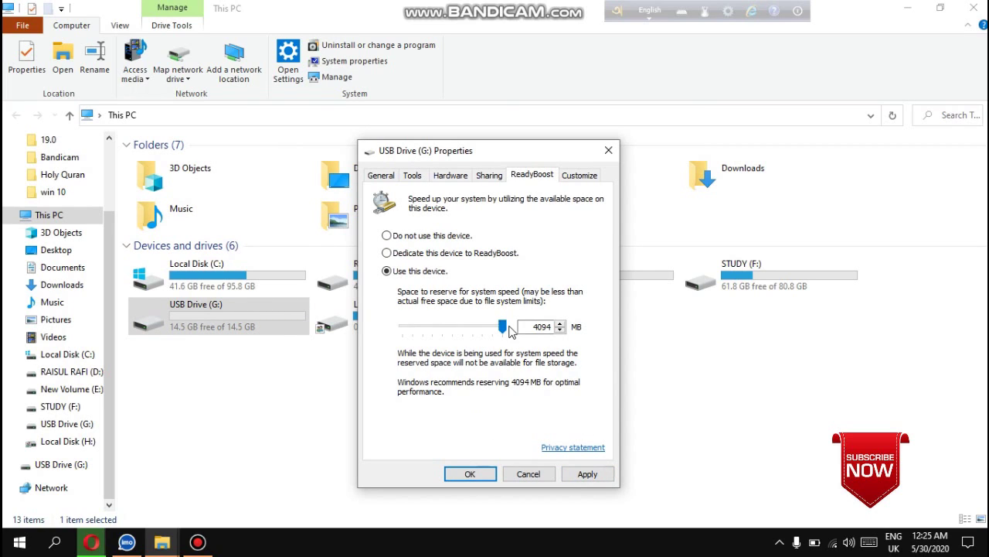
left_click(595, 474)
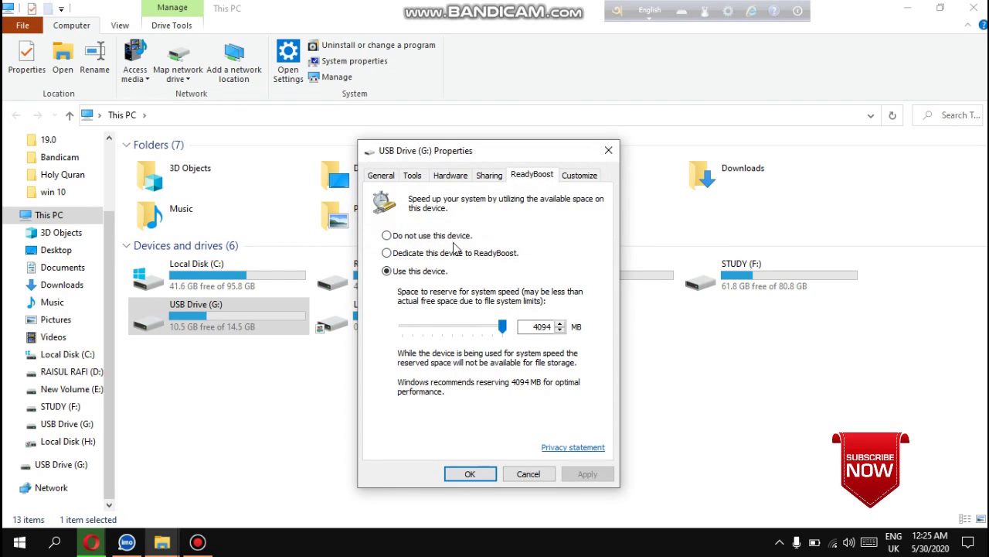
left_click(468, 473)
Step: Inspect the ReadyBoost cache file on USB Drive (G:) and return to This PC
double_click(195, 326)
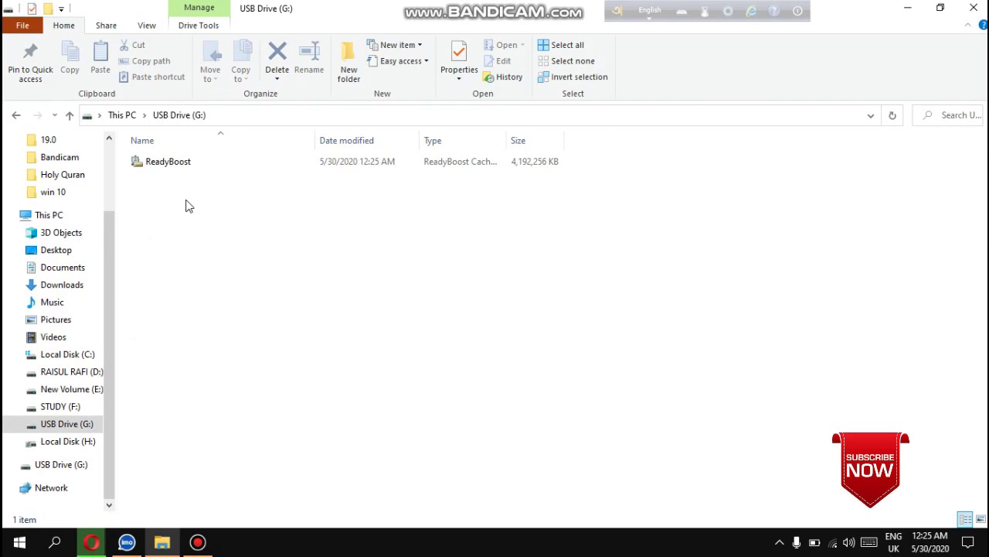
left_click(175, 164)
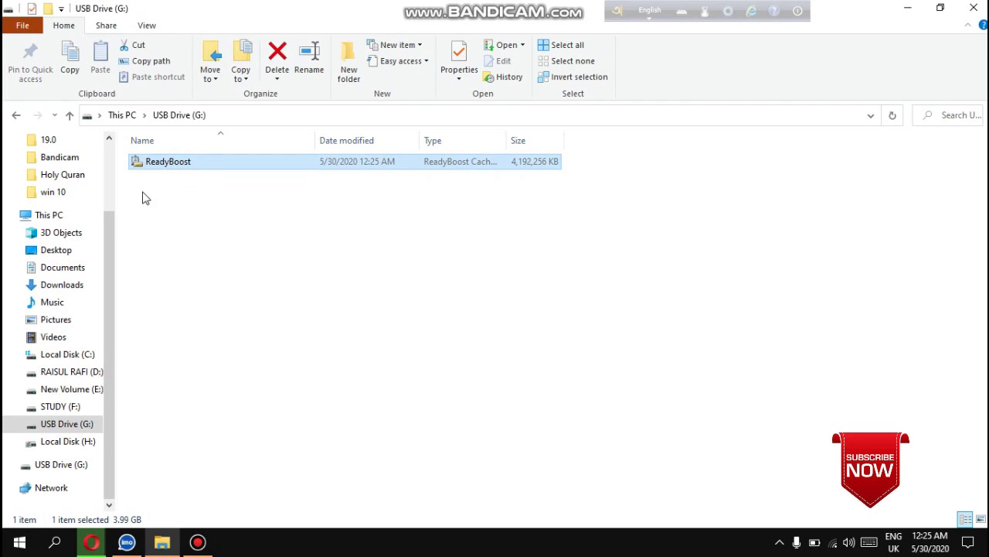
left_click(68, 116)
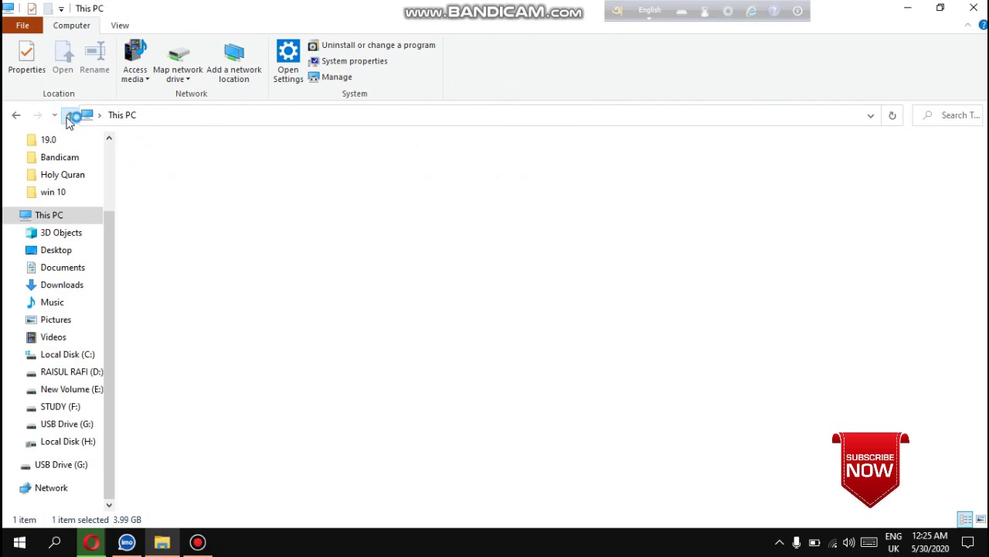
left_click(68, 116)
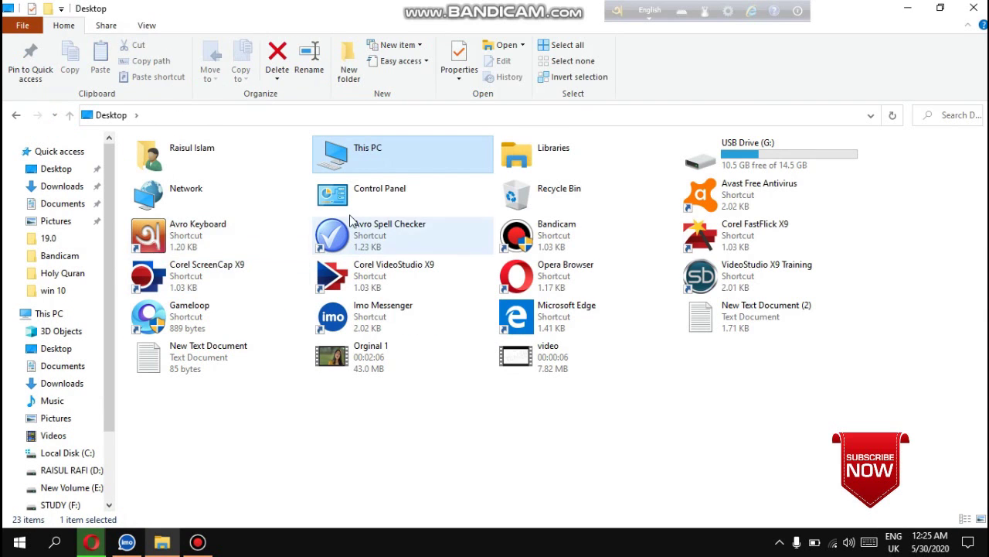
double_click(353, 161)
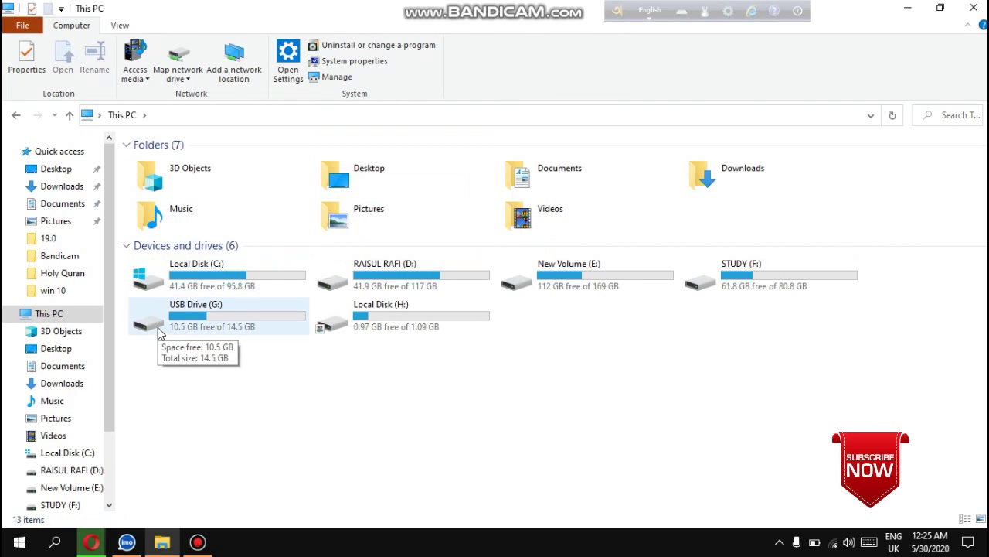
Step: Set ReadyBoost on USB Drive (G:) to "Do not use this device", apply it and close the drive's properties
left_click(153, 334)
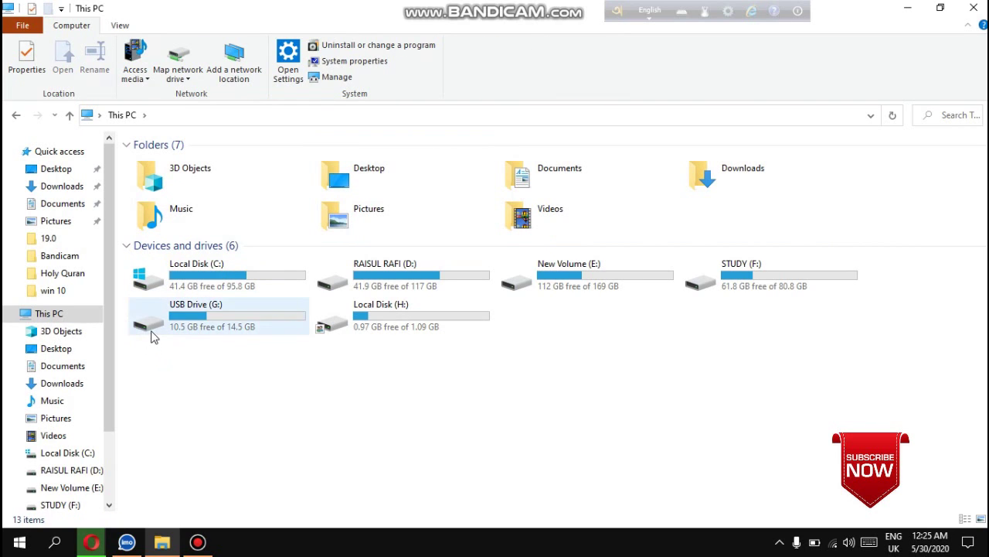
right_click(152, 334)
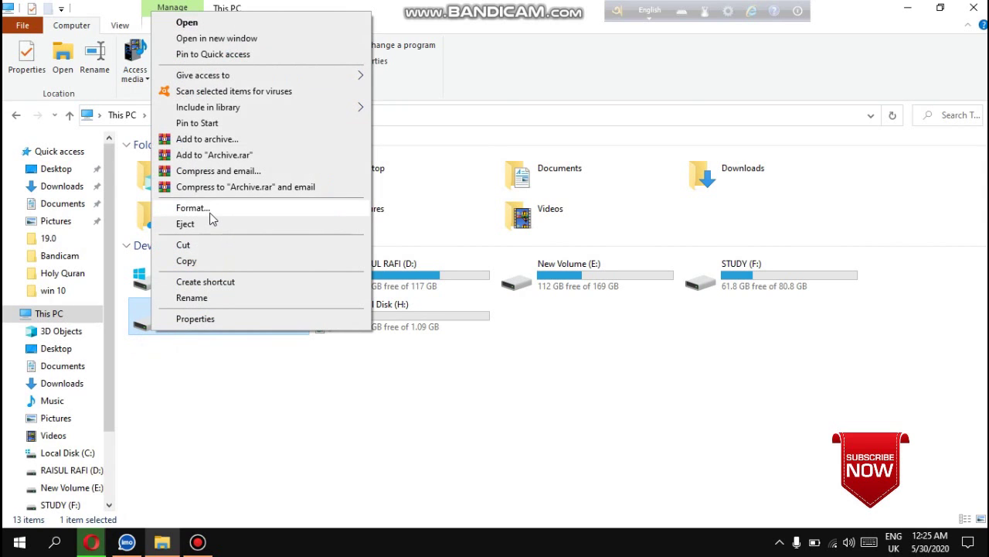
left_click(194, 319)
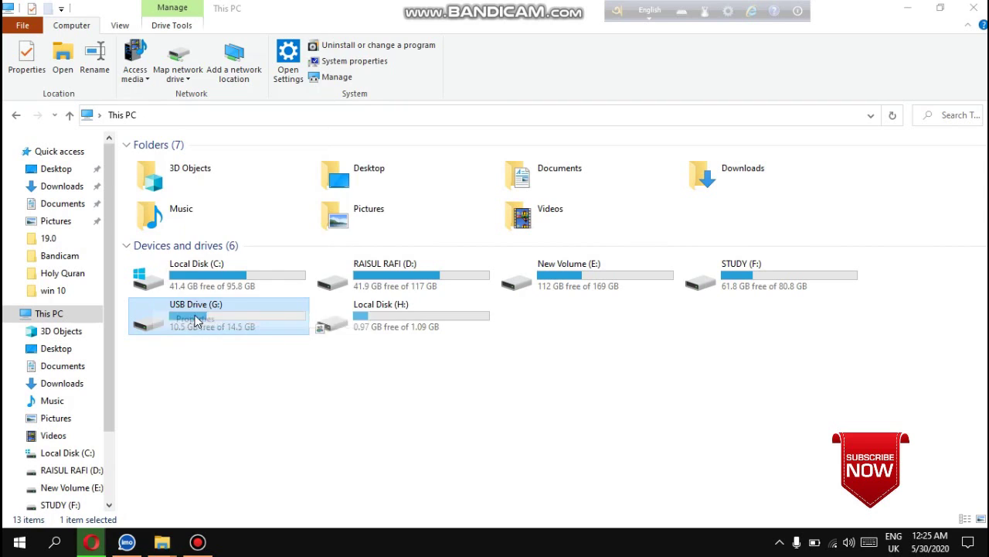
left_click(318, 210)
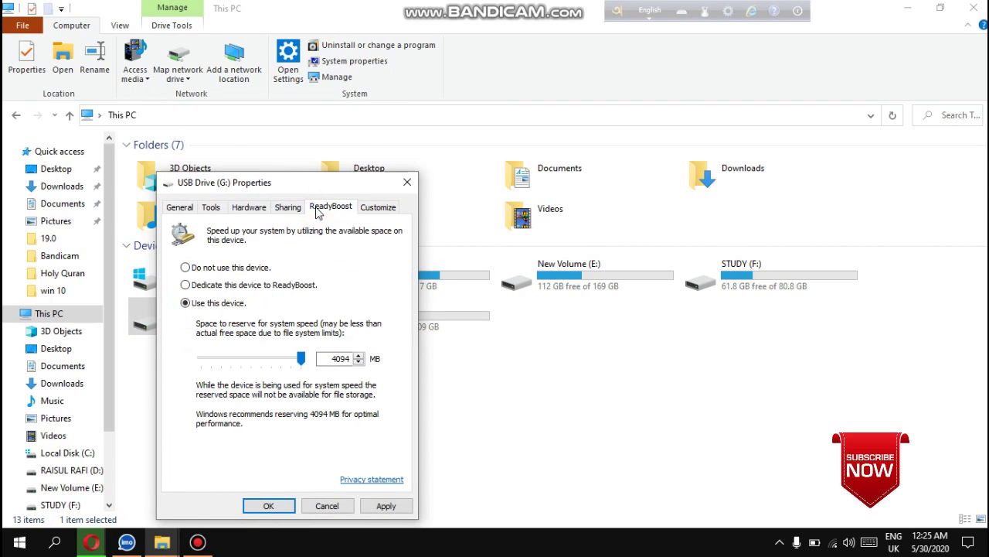
left_click(211, 270)
left_click(386, 507)
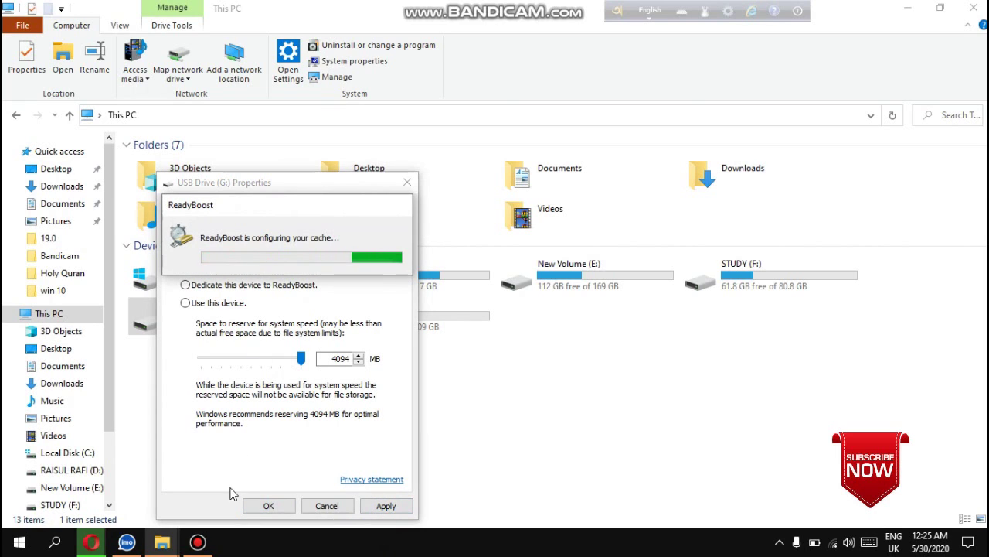
left_click(267, 507)
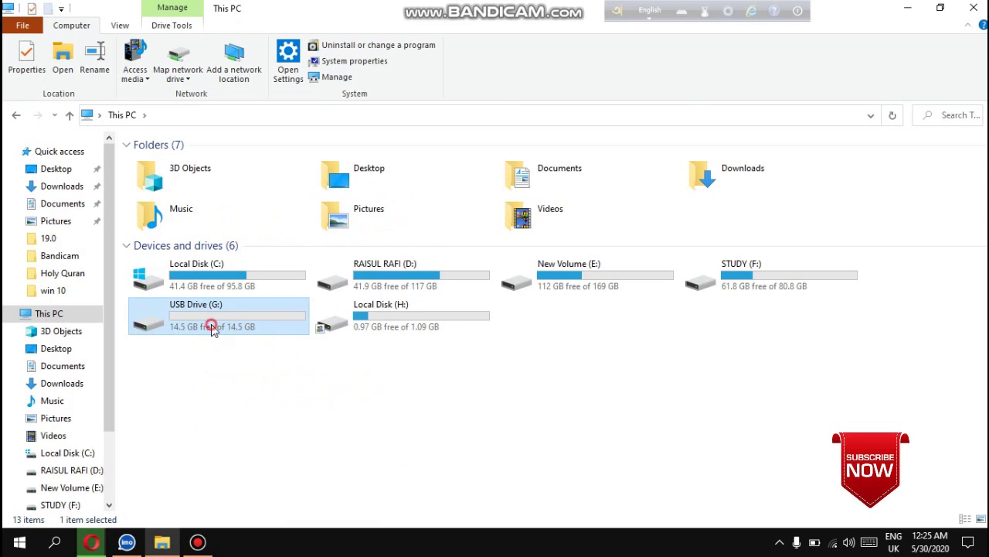
Step: Check the contents of USB Drive (G:) for the ReadyBoost cache file, return to This PC and clear the selection
double_click(213, 328)
left_click(69, 116)
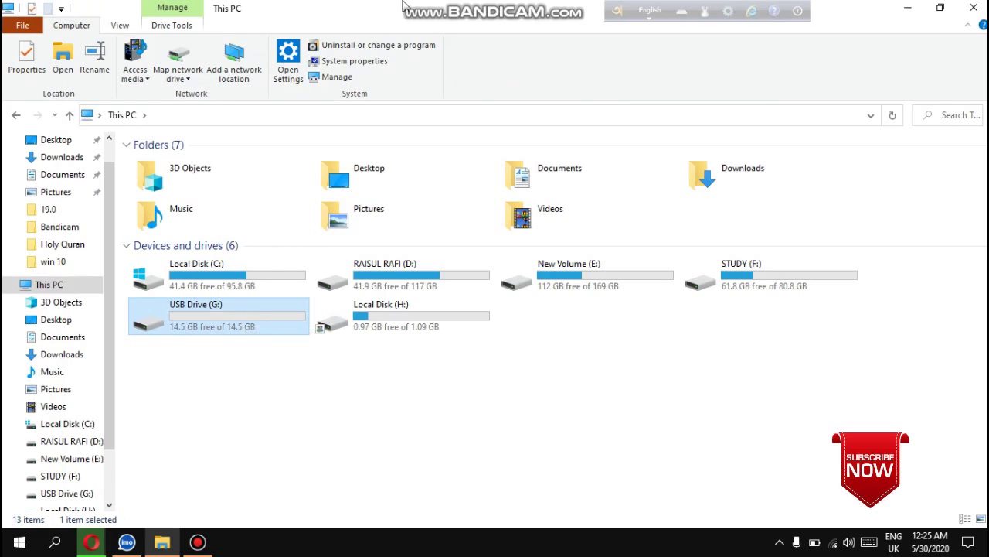
left_click(287, 444)
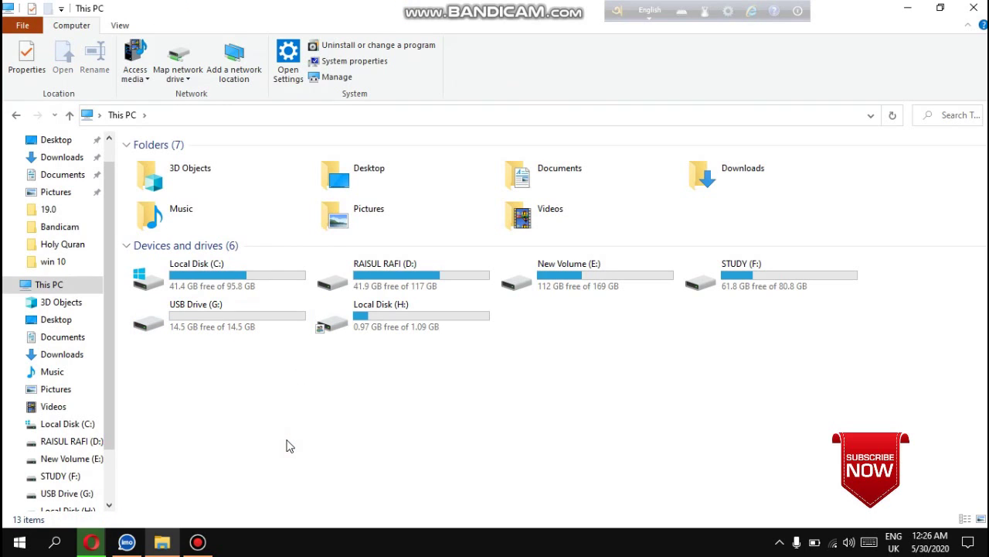